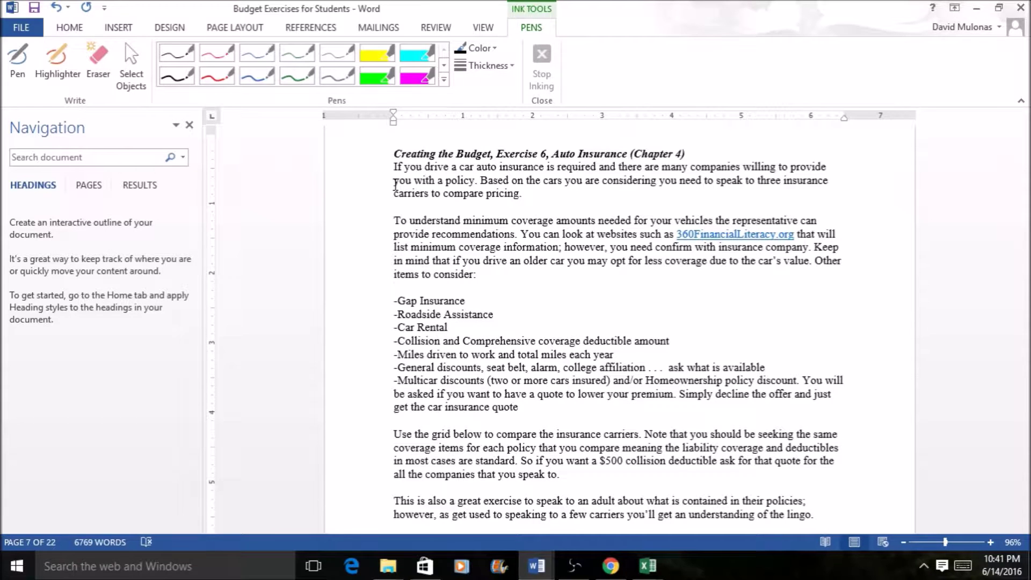
# With the black pen, draw an ink arrow in the right margin pointing at the minimum coverage paragraph.
pyautogui.click(16, 64)
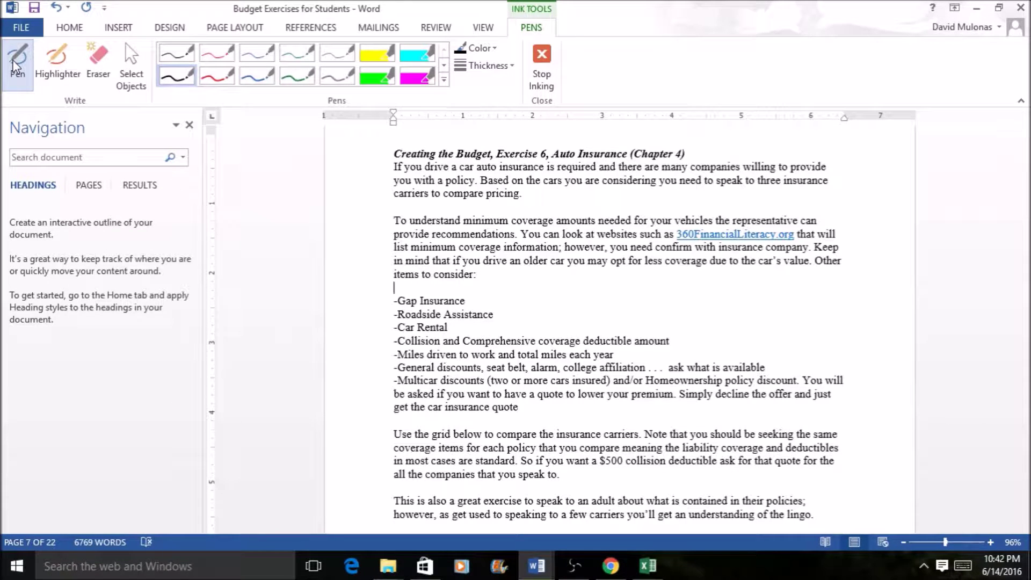
pyautogui.click(15, 67)
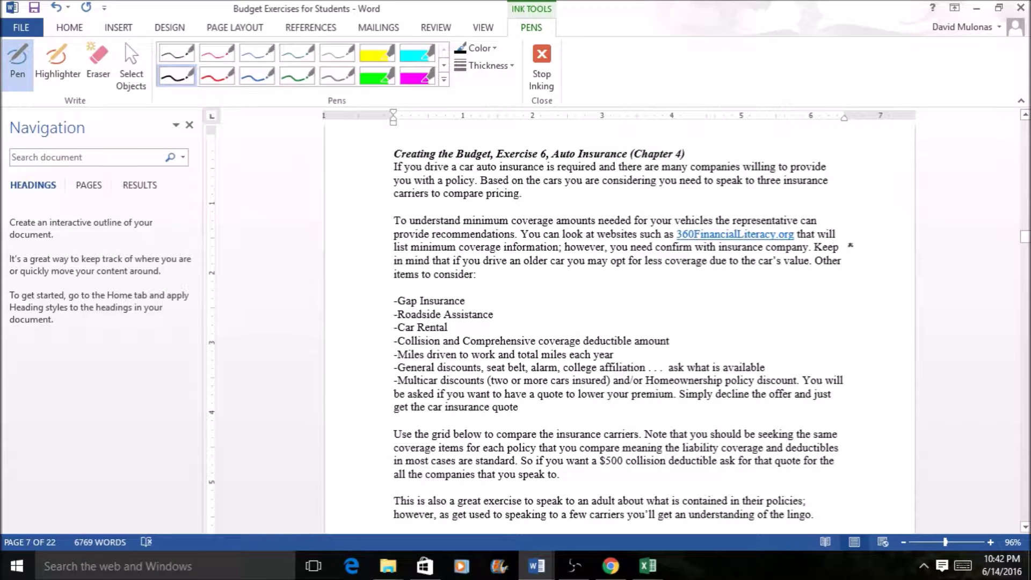
pyautogui.moveTo(860, 199)
pyautogui.mouseDown()
pyautogui.moveTo(827, 214)
pyautogui.moveTo(841, 217)
pyautogui.mouseUp()
# Mark Gap Insurance with an X, write '24K – 17K = 7K' after it, and circle 7K.
pyautogui.moveTo(358, 283)
pyautogui.mouseDown()
pyautogui.moveTo(380, 300)
pyautogui.moveTo(353, 307)
pyautogui.mouseUp()
pyautogui.moveTo(481, 303); pyautogui.dragTo(519, 299)
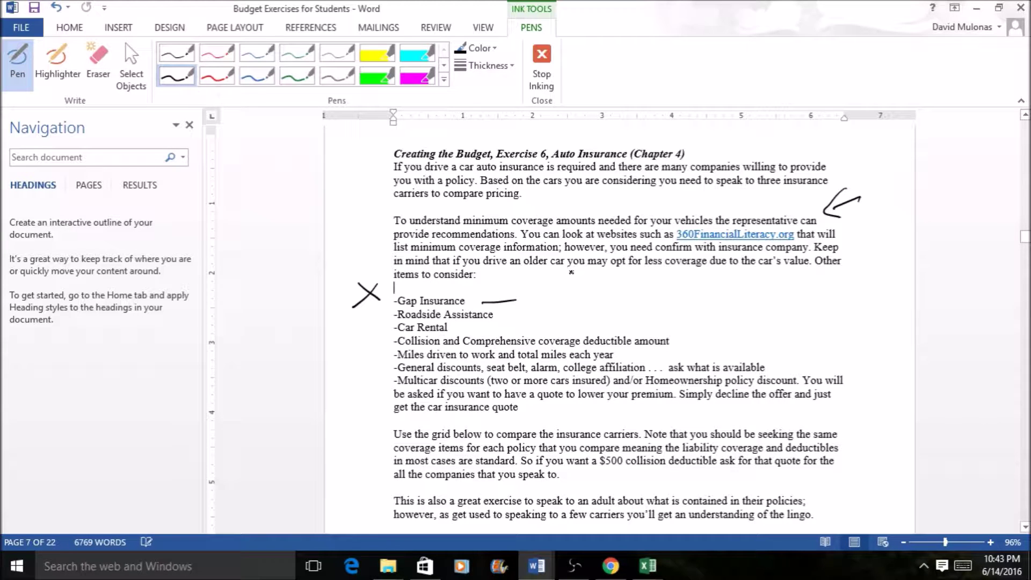
pyautogui.moveTo(545, 287)
pyautogui.mouseDown()
pyautogui.moveTo(529, 298)
pyautogui.moveTo(547, 297)
pyautogui.mouseUp()
pyautogui.moveTo(558, 283); pyautogui.dragTo(559, 301)
pyautogui.moveTo(565, 284)
pyautogui.mouseDown()
pyautogui.moveTo(565, 300)
pyautogui.moveTo(593, 298)
pyautogui.mouseUp()
pyautogui.moveTo(591, 292); pyautogui.dragTo(630, 298)
pyautogui.moveTo(633, 284)
pyautogui.mouseDown()
pyautogui.moveTo(644, 284)
pyautogui.moveTo(639, 298)
pyautogui.mouseUp()
pyautogui.moveTo(659, 283)
pyautogui.mouseDown()
pyautogui.moveTo(651, 298)
pyautogui.moveTo(698, 289)
pyautogui.mouseUp()
pyautogui.moveTo(676, 296)
pyautogui.mouseDown()
pyautogui.moveTo(768, 298)
pyautogui.moveTo(740, 308)
pyautogui.mouseUp()
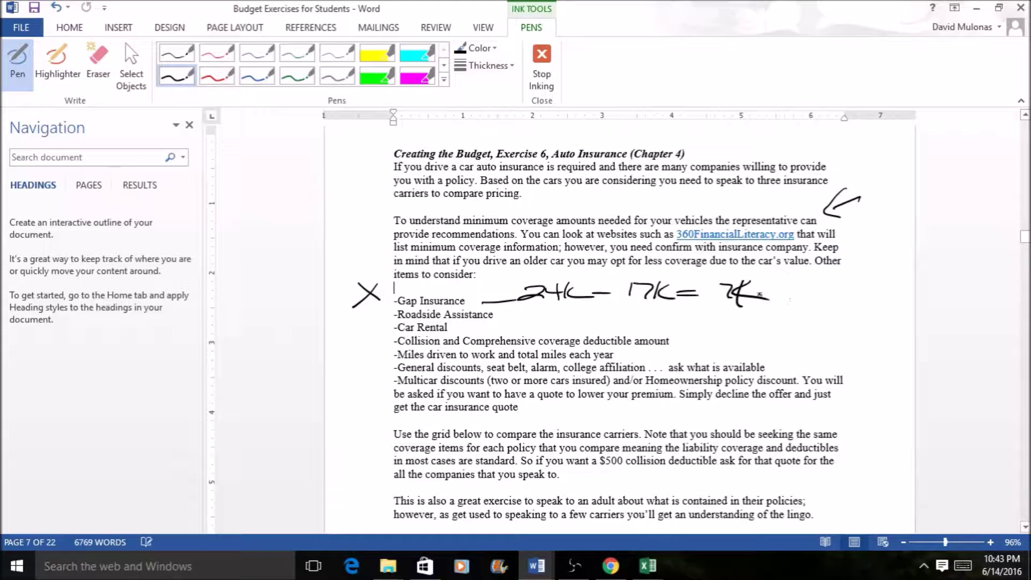
pyautogui.moveTo(752, 270)
pyautogui.mouseDown()
pyautogui.moveTo(708, 301)
pyautogui.moveTo(743, 275)
pyautogui.mouseUp()
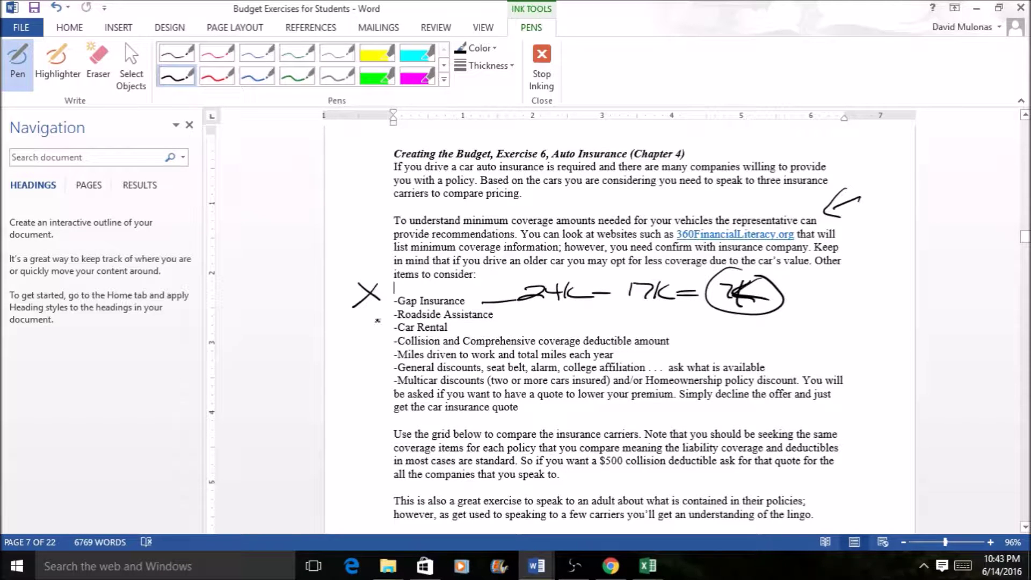
# Draw ink X marks beside Roadside Assistance and the Collision line.
pyautogui.moveTo(371, 304)
pyautogui.mouseDown()
pyautogui.moveTo(384, 327)
pyautogui.moveTo(357, 323)
pyautogui.mouseUp()
pyautogui.moveTo(340, 323); pyautogui.dragTo(347, 335)
pyautogui.moveTo(357, 319); pyautogui.dragTo(336, 340)
pyautogui.moveTo(375, 335); pyautogui.dragTo(385, 349)
pyautogui.moveTo(385, 339); pyautogui.dragTo(361, 352)
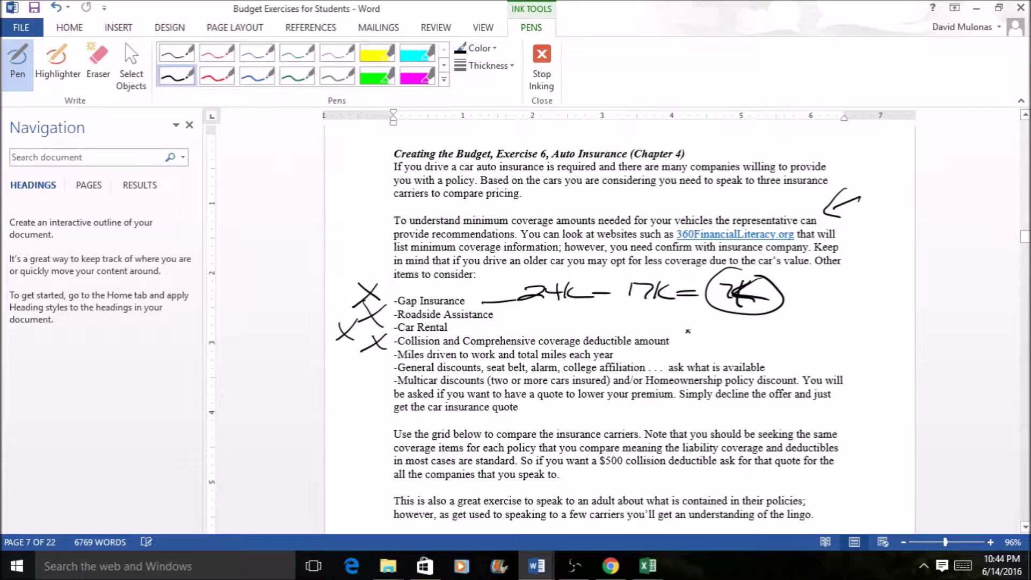
# Erase the miswritten dollar note beside Collision and return to the pen.
pyautogui.moveTo(696, 324)
pyautogui.mouseDown()
pyautogui.moveTo(675, 338)
pyautogui.moveTo(741, 338)
pyautogui.mouseUp()
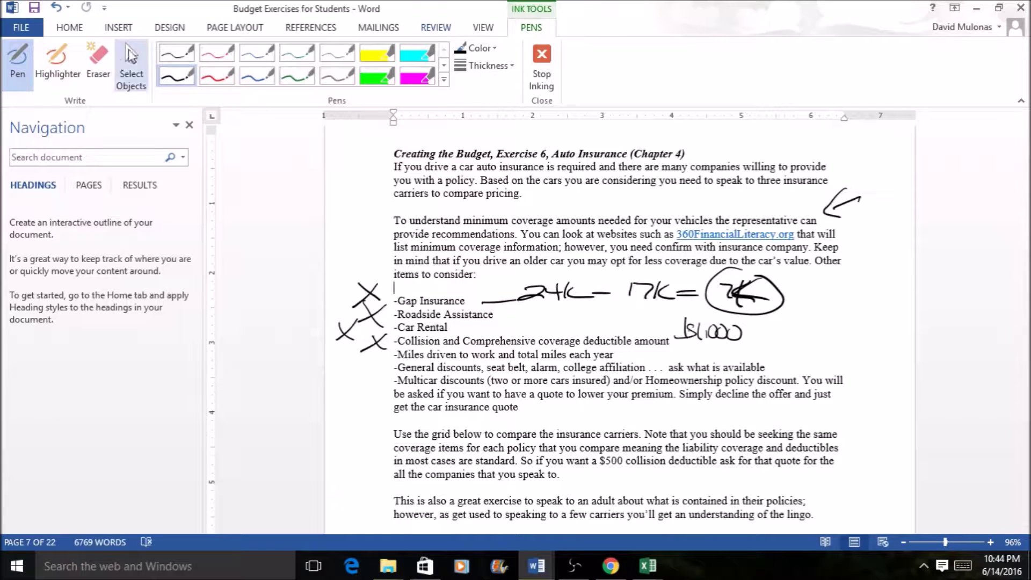
pyautogui.click(100, 62)
pyautogui.moveTo(718, 349); pyautogui.dragTo(660, 330)
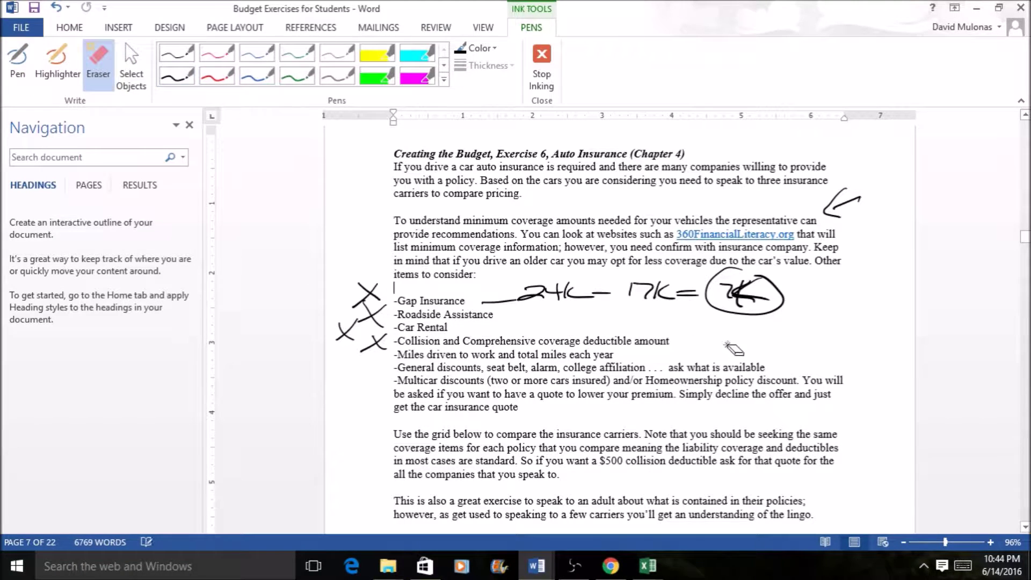
pyautogui.click(17, 61)
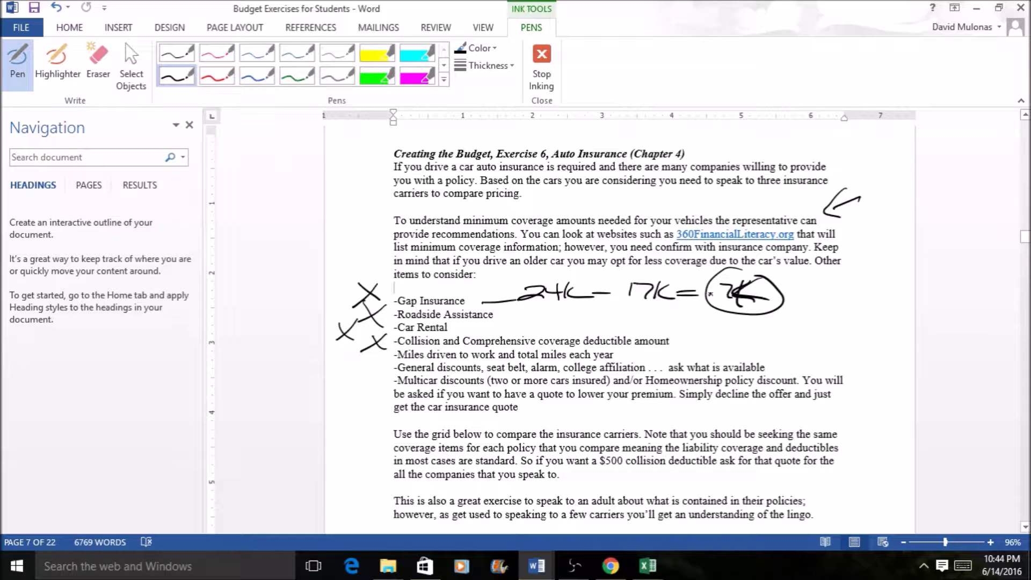
# Handwrite '$1,000 / $500' and '$500 / $250' beside the collision deductible line.
pyautogui.moveTo(694, 324)
pyautogui.mouseDown()
pyautogui.moveTo(685, 342)
pyautogui.moveTo(725, 327)
pyautogui.mouseUp()
pyautogui.moveTo(736, 326); pyautogui.dragTo(745, 328)
pyautogui.moveTo(766, 319)
pyautogui.mouseDown()
pyautogui.moveTo(754, 346)
pyautogui.moveTo(787, 337)
pyautogui.mouseUp()
pyautogui.moveTo(806, 330); pyautogui.dragTo(804, 345)
pyautogui.moveTo(806, 329); pyautogui.dragTo(823, 328)
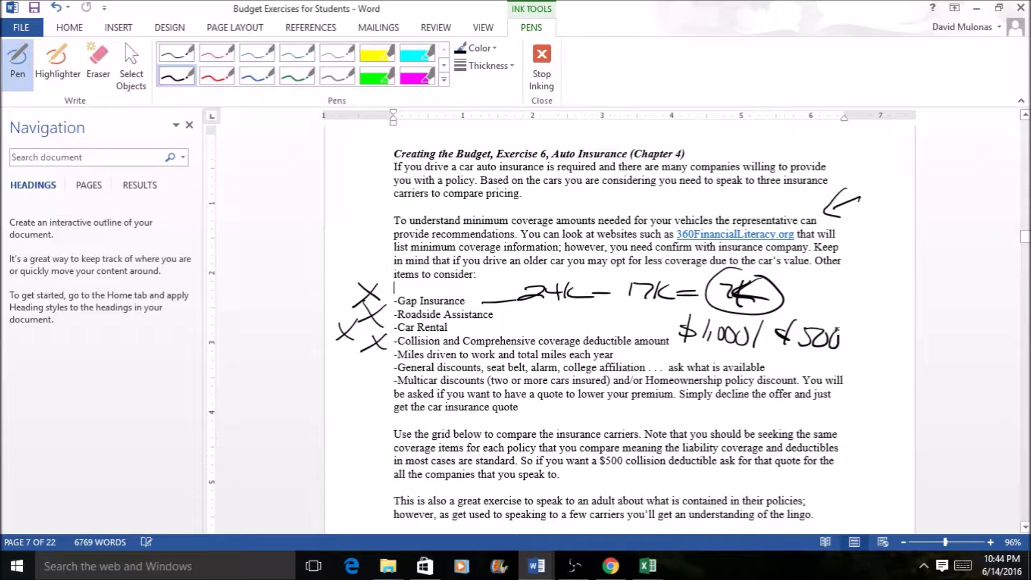
pyautogui.moveTo(708, 345); pyautogui.dragTo(698, 355)
pyautogui.moveTo(704, 339)
pyautogui.mouseDown()
pyautogui.moveTo(703, 357)
pyautogui.moveTo(714, 359)
pyautogui.mouseUp()
pyautogui.moveTo(716, 348)
pyautogui.mouseDown()
pyautogui.moveTo(816, 370)
pyautogui.moveTo(837, 358)
pyautogui.mouseUp()
pyautogui.click(821, 370)
pyautogui.moveTo(712, 321); pyautogui.dragTo(745, 321)
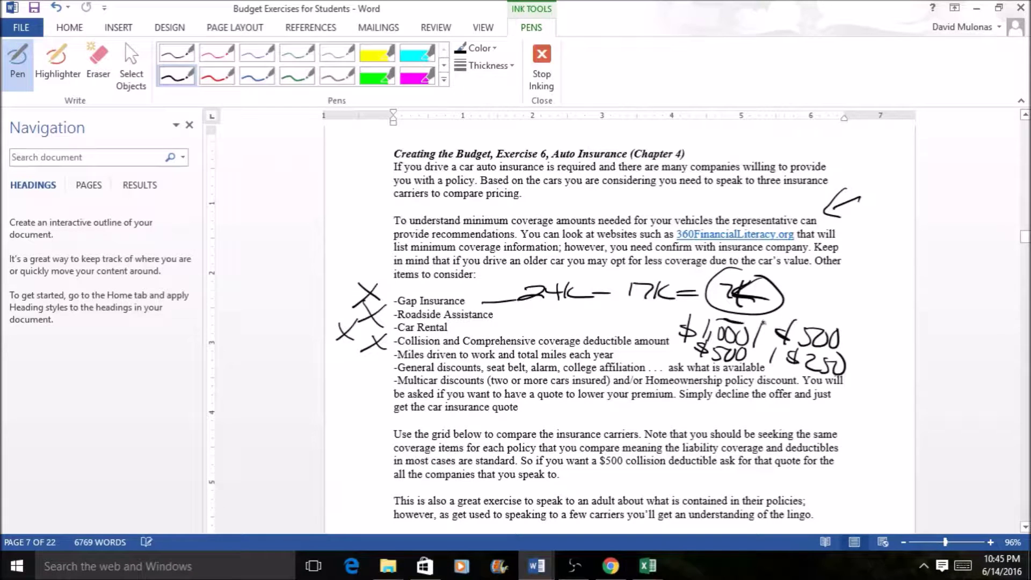
pyautogui.moveTo(814, 327); pyautogui.dragTo(823, 326)
# Draw an X beside Miles driven to work, erase it, and switch back to the pen.
pyautogui.moveTo(342, 350)
pyautogui.mouseDown()
pyautogui.moveTo(357, 364)
pyautogui.moveTo(336, 365)
pyautogui.mouseUp()
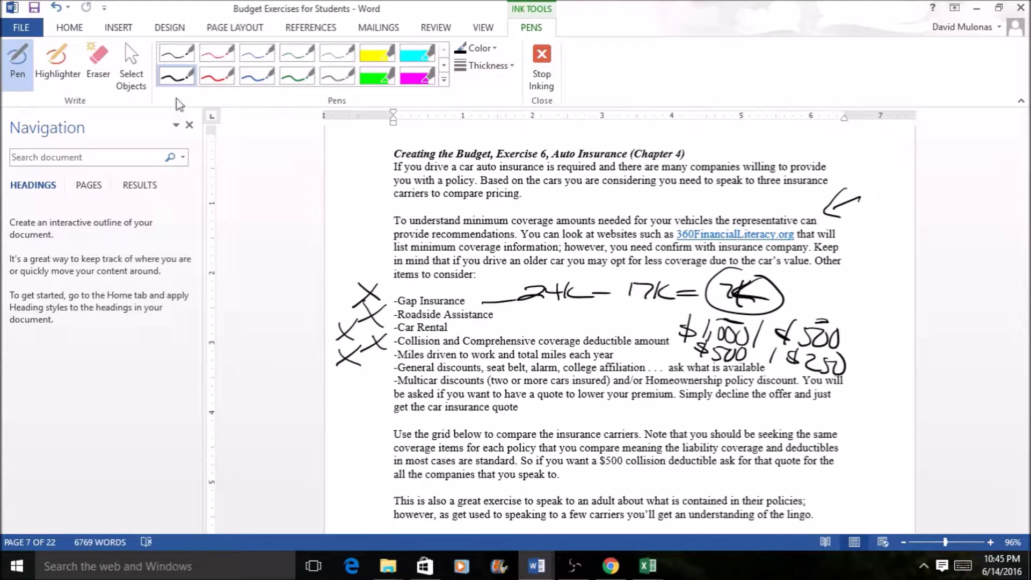
pyautogui.click(106, 69)
pyautogui.moveTo(339, 352); pyautogui.dragTo(359, 362)
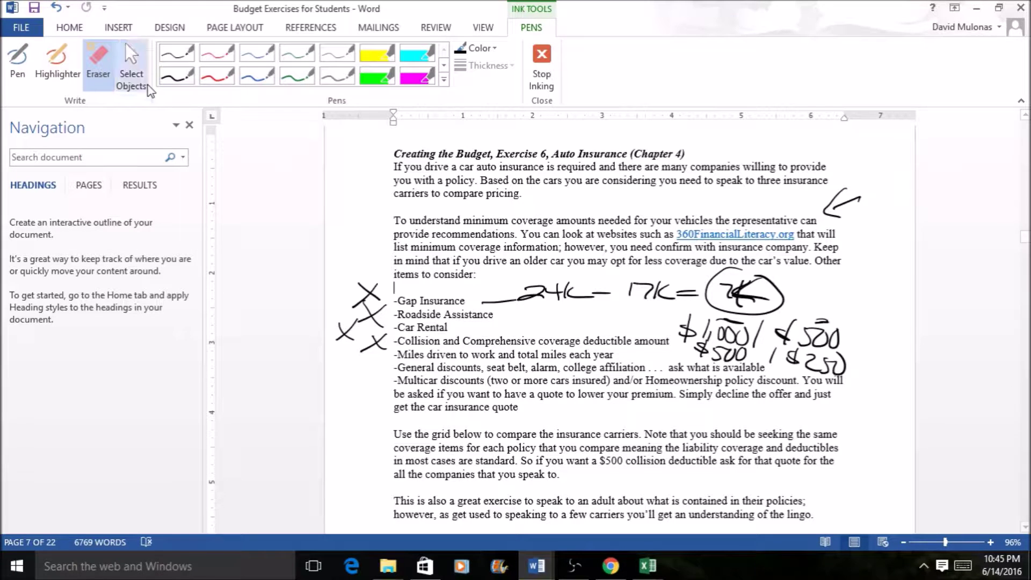
pyautogui.click(21, 82)
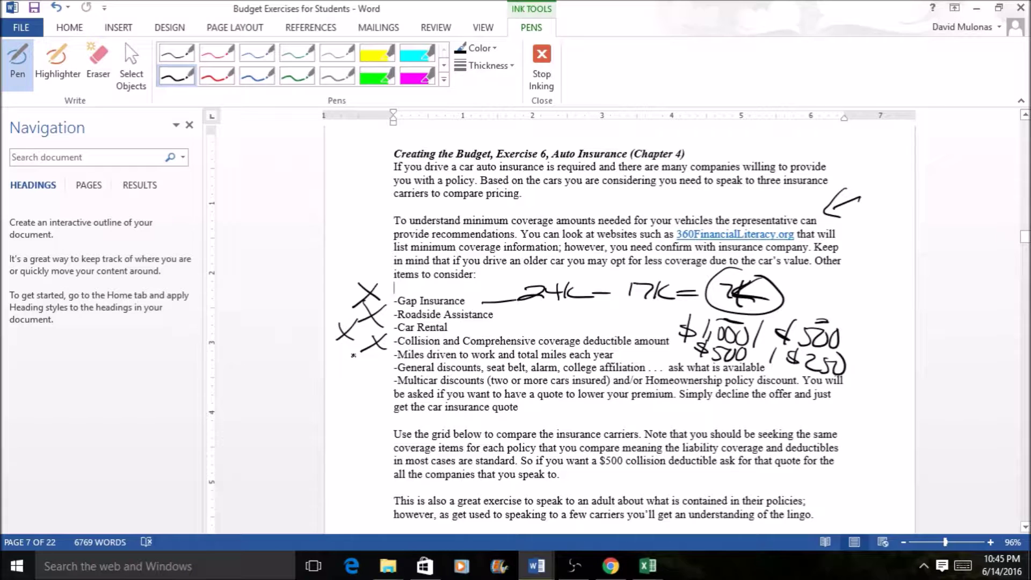
# X Miles driven, General and Multicar discounts; underline seat belt, alarm, college affiliation.
pyautogui.moveTo(345, 347)
pyautogui.mouseDown()
pyautogui.moveTo(358, 359)
pyautogui.moveTo(365, 350)
pyautogui.mouseUp()
pyautogui.moveTo(370, 360)
pyautogui.mouseDown()
pyautogui.moveTo(382, 372)
pyautogui.moveTo(357, 375)
pyautogui.mouseUp()
pyautogui.moveTo(487, 375); pyautogui.dragTo(647, 378)
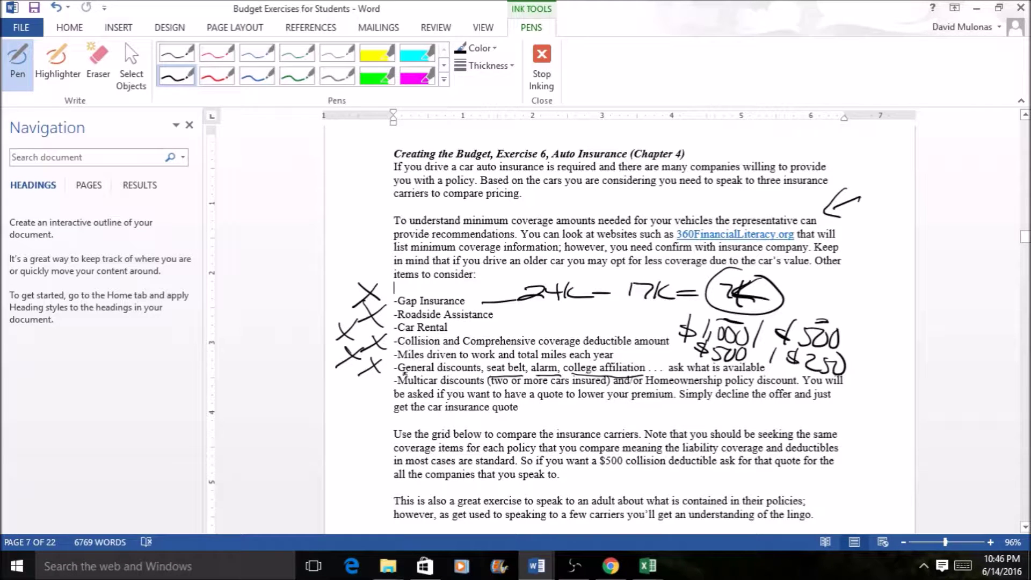
pyautogui.moveTo(369, 382)
pyautogui.mouseDown()
pyautogui.moveTo(380, 402)
pyautogui.moveTo(355, 404)
pyautogui.mouseUp()
# Move down to the comparison table, mark it with an X and circle the In Full Discount header.
pyautogui.press('Escape')
pyautogui.press('Down')
pyautogui.press('Down')
pyautogui.press('Down')
pyautogui.press('Down')
pyautogui.press('Down')
pyautogui.press('Down')
pyautogui.press('Down')
pyautogui.press('Down')
pyautogui.press('Down')
pyautogui.press('Down')
pyautogui.press('Down')
pyautogui.press('Down')
pyautogui.press('Down')
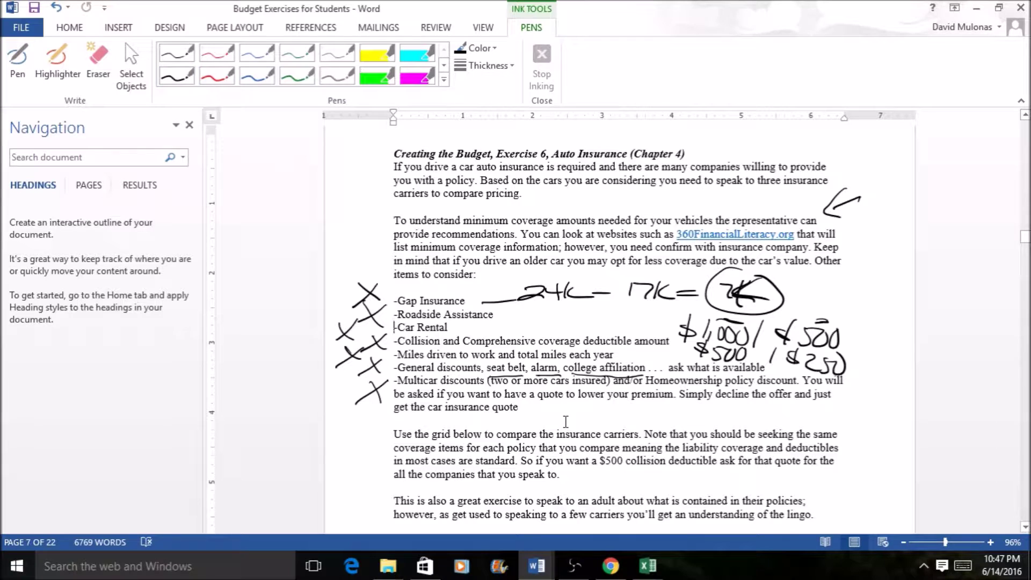
pyautogui.press('Down')
pyautogui.press('Down')
pyautogui.press('Down')
pyautogui.press('Down')
pyautogui.press('Down')
pyautogui.press('Down')
pyautogui.press('Down')
pyautogui.press('Down')
pyautogui.press('Down')
pyautogui.press('Down')
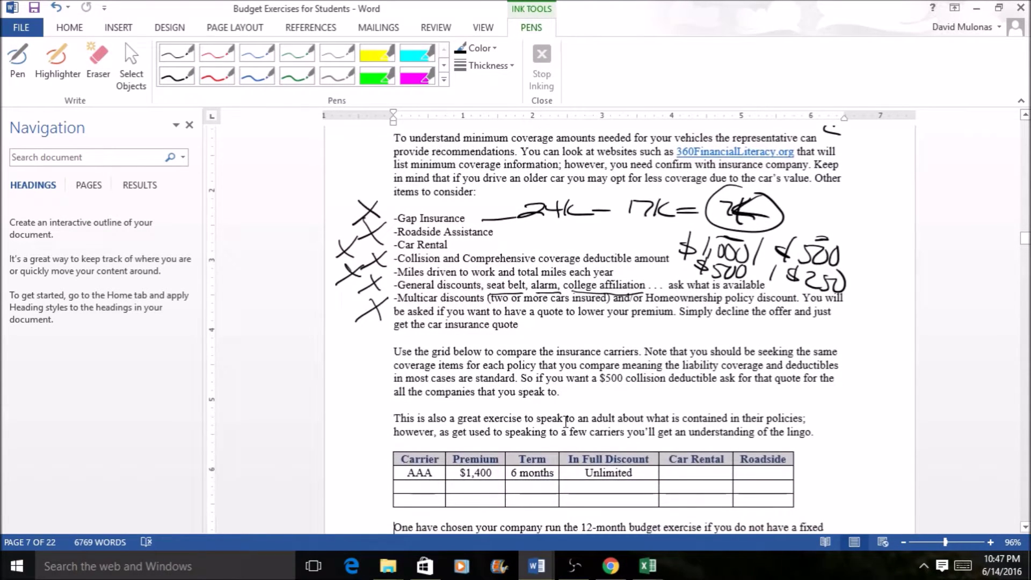
pyautogui.click(6, 77)
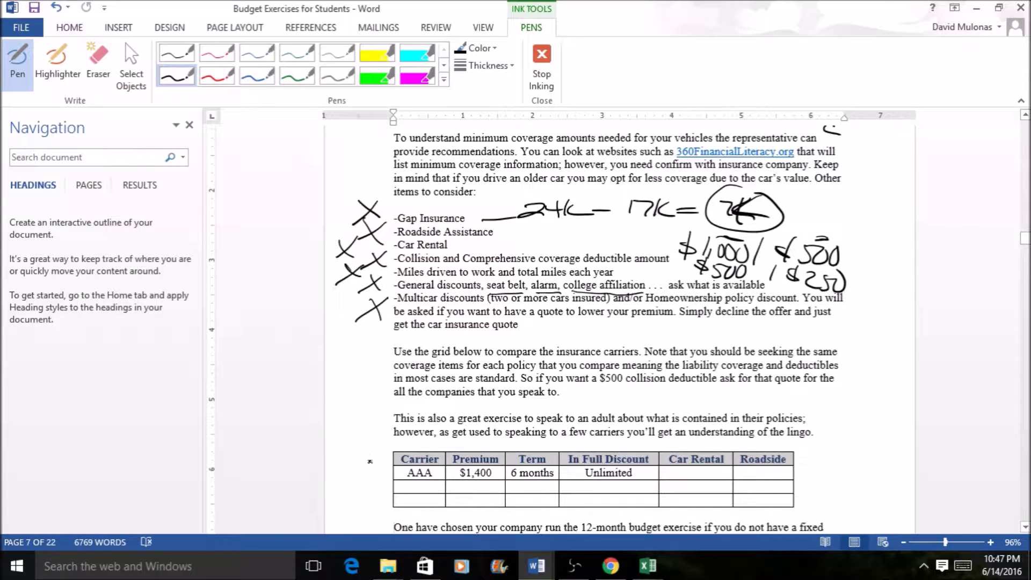
pyautogui.moveTo(372, 457); pyautogui.dragTo(385, 468)
pyautogui.moveTo(386, 453); pyautogui.dragTo(368, 470)
pyautogui.moveTo(468, 442)
pyautogui.mouseDown()
pyautogui.moveTo(483, 445)
pyautogui.moveTo(468, 454)
pyautogui.mouseUp()
pyautogui.moveTo(486, 445)
pyautogui.mouseDown()
pyautogui.moveTo(542, 448)
pyautogui.moveTo(523, 450)
pyautogui.mouseUp()
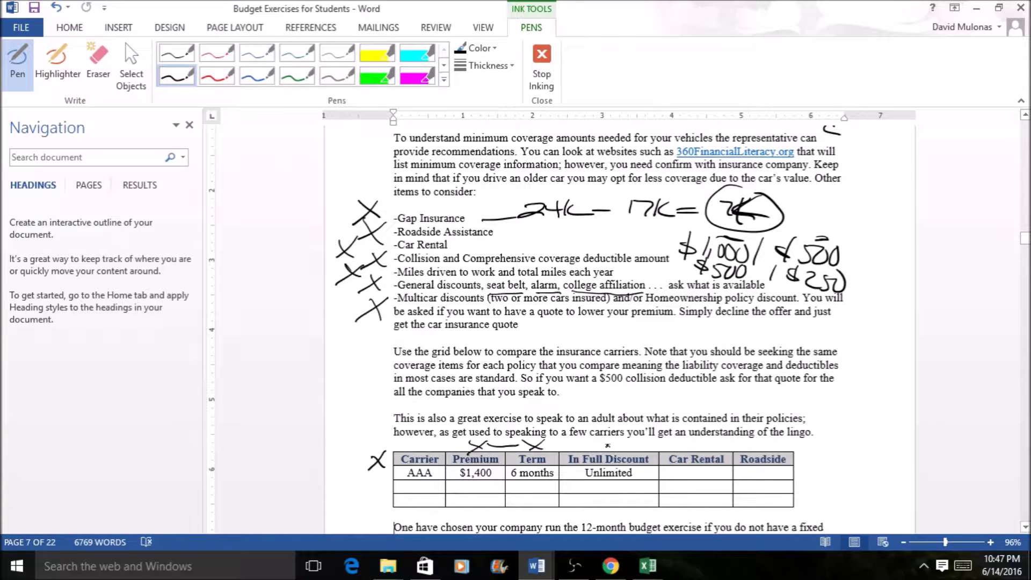
pyautogui.moveTo(592, 444)
pyautogui.mouseDown()
pyautogui.moveTo(564, 461)
pyautogui.moveTo(603, 481)
pyautogui.moveTo(645, 479)
pyautogui.moveTo(634, 445)
pyautogui.moveTo(572, 444)
pyautogui.mouseUp()
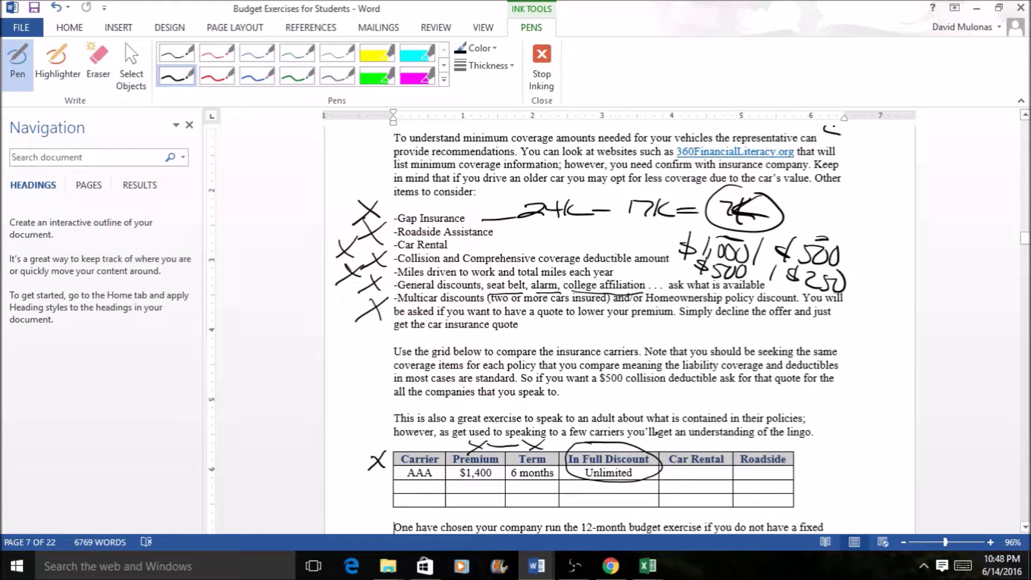
# Circle the Car Rental header (redrawing it after an erase) and the Roadside header, then stop inking.
pyautogui.moveTo(693, 441)
pyautogui.mouseDown()
pyautogui.moveTo(681, 441)
pyautogui.moveTo(693, 473)
pyautogui.moveTo(740, 457)
pyautogui.moveTo(688, 441)
pyautogui.mouseUp()
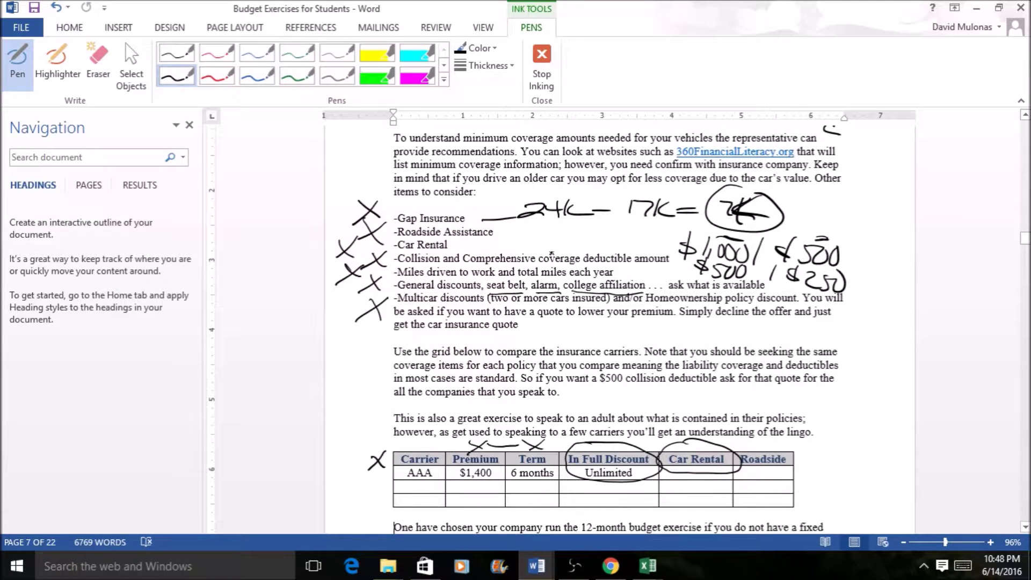
pyautogui.click(91, 70)
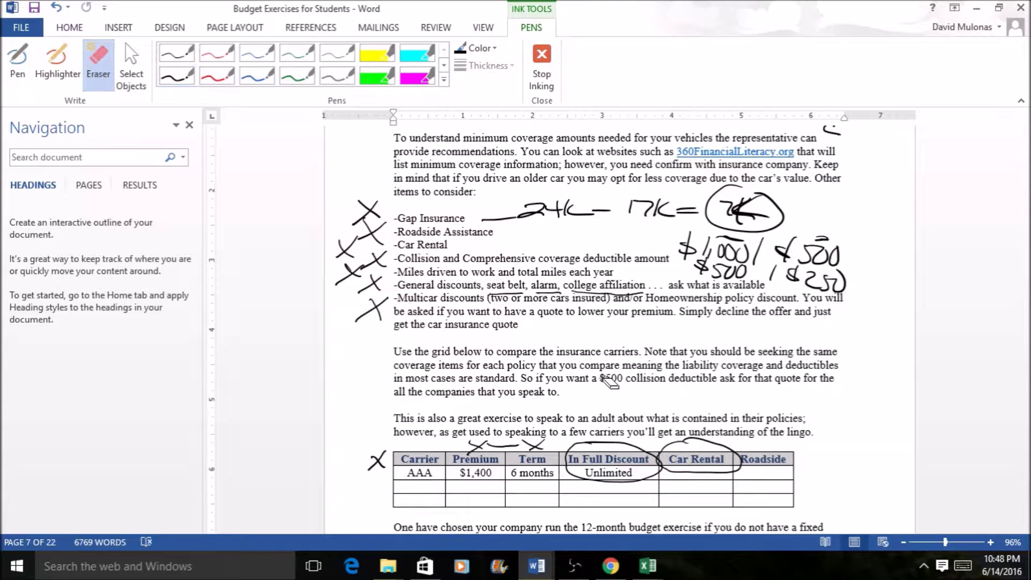
pyautogui.click(687, 447)
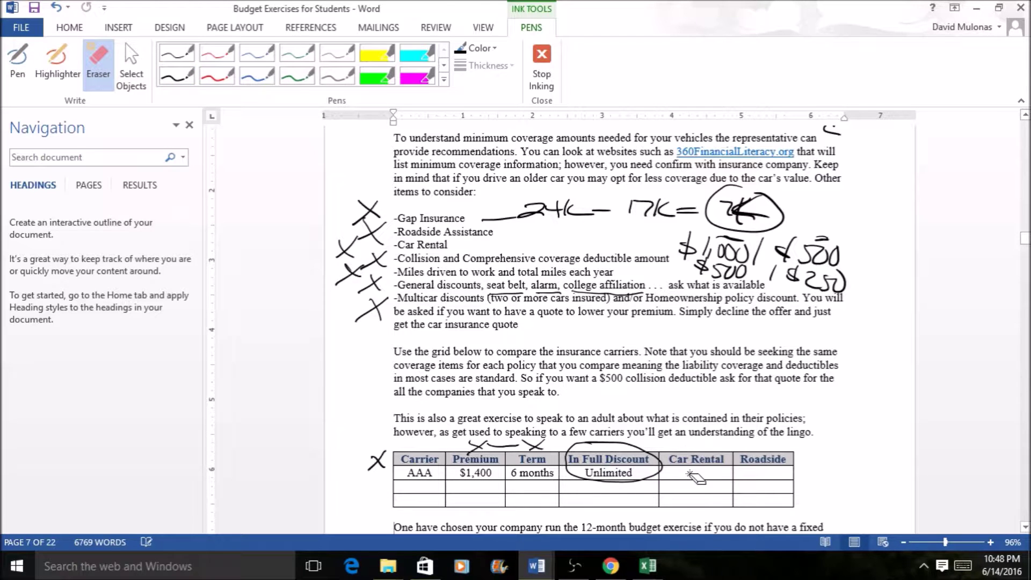
pyautogui.click(19, 58)
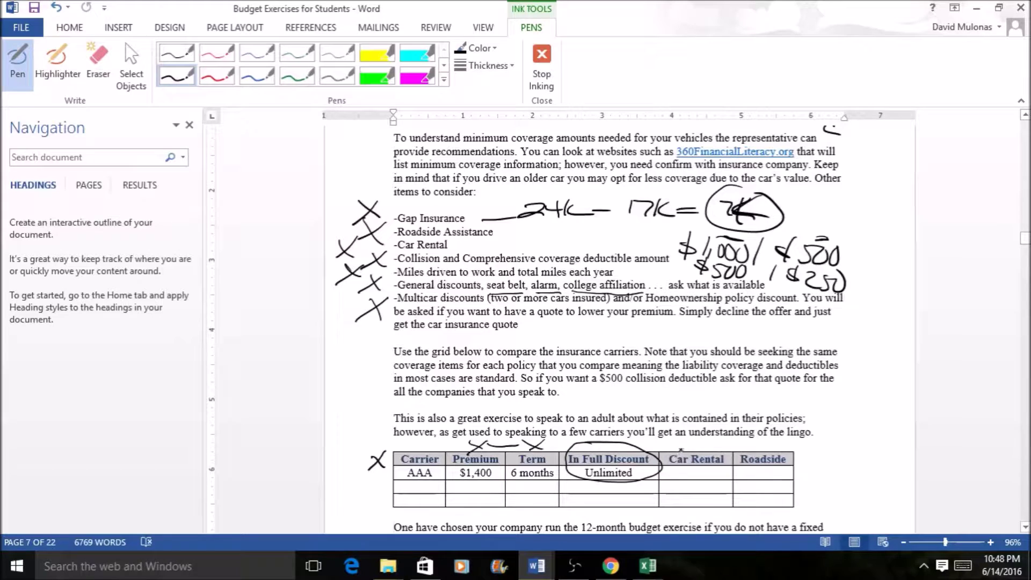
pyautogui.moveTo(680, 435)
pyautogui.mouseDown()
pyautogui.moveTo(651, 448)
pyautogui.moveTo(693, 475)
pyautogui.moveTo(735, 463)
pyautogui.moveTo(692, 437)
pyautogui.mouseUp()
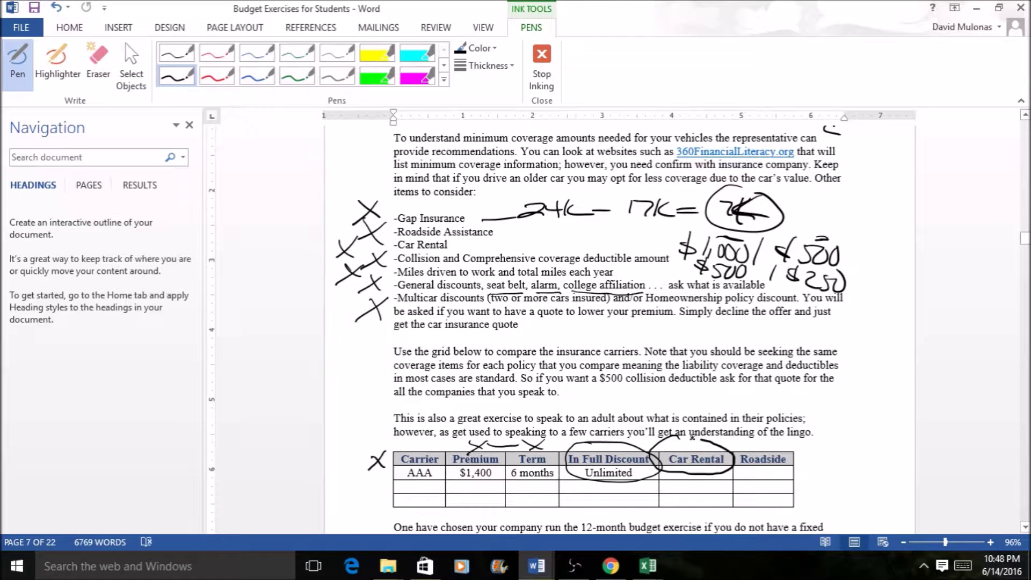
pyautogui.moveTo(775, 440)
pyautogui.mouseDown()
pyautogui.moveTo(731, 455)
pyautogui.moveTo(775, 472)
pyautogui.moveTo(803, 445)
pyautogui.moveTo(766, 439)
pyautogui.mouseUp()
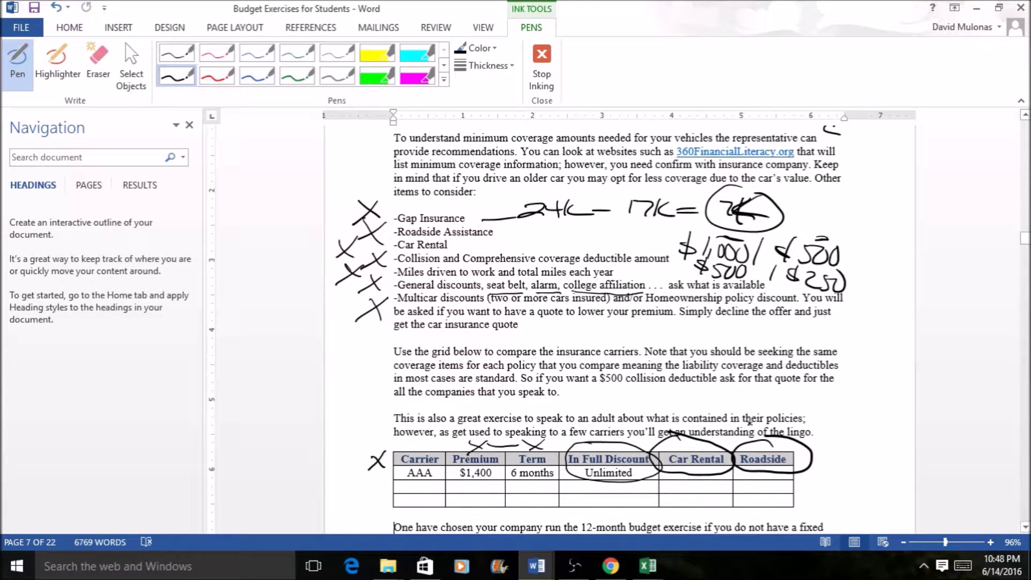
pyautogui.press('Escape')
pyautogui.scroll(-1, 751, 424)
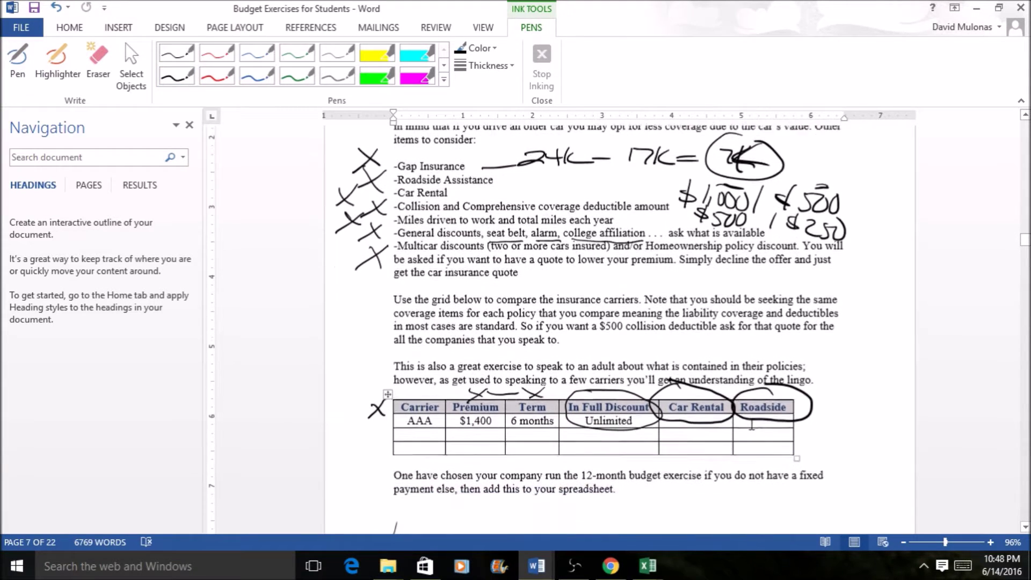
# Handwrite '$600 ⇒ $100 ⇒ Supplemental' plus a pay-first-months line below the last paragraph.
pyautogui.scroll(-1, 751, 424)
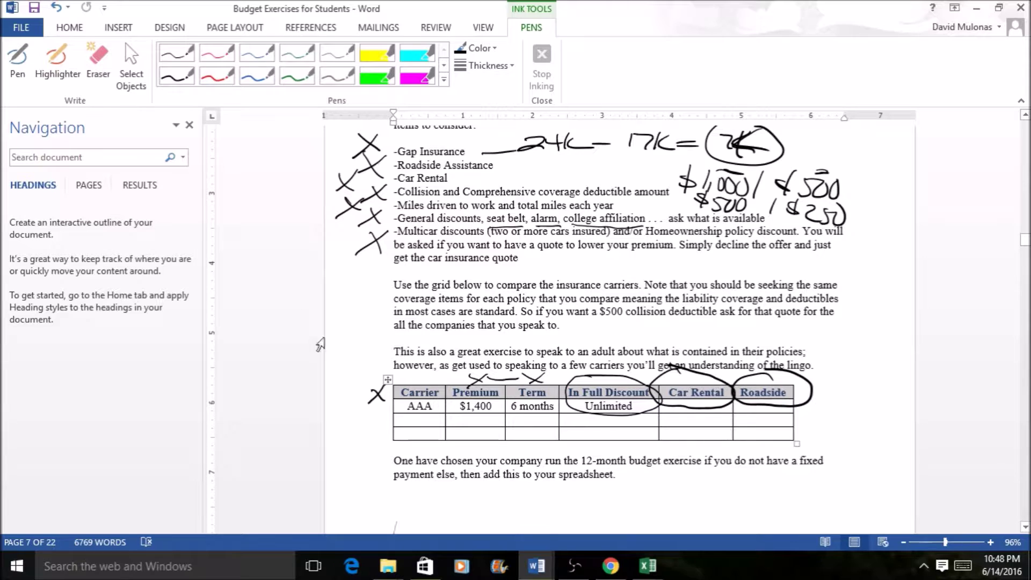
pyautogui.click(18, 55)
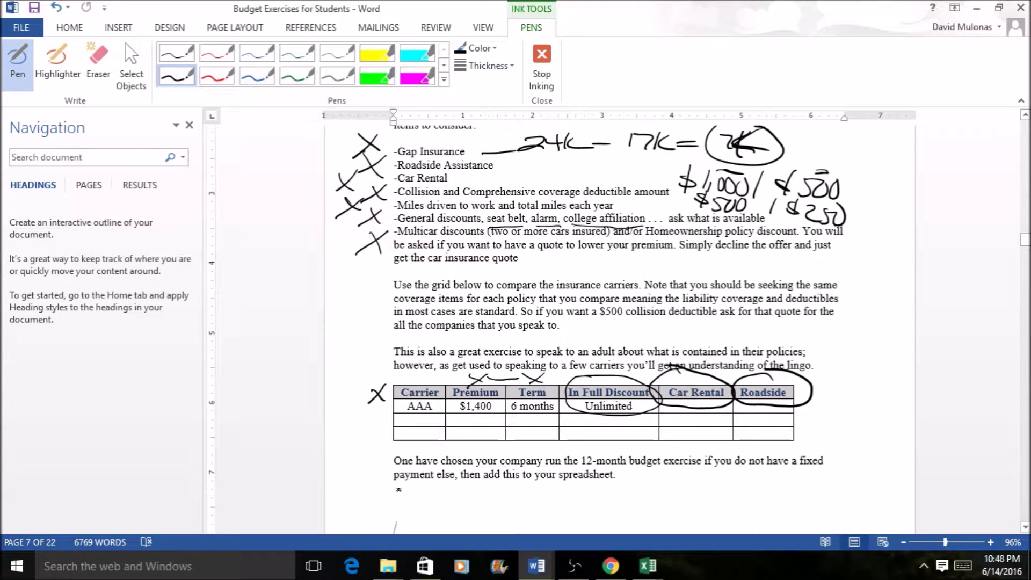
pyautogui.moveTo(399, 486)
pyautogui.mouseDown()
pyautogui.moveTo(385, 502)
pyautogui.moveTo(391, 508)
pyautogui.mouseUp()
pyautogui.moveTo(419, 484)
pyautogui.mouseDown()
pyautogui.moveTo(409, 506)
pyautogui.moveTo(429, 491)
pyautogui.moveTo(439, 510)
pyautogui.moveTo(466, 496)
pyautogui.mouseUp()
pyautogui.moveTo(502, 487)
pyautogui.mouseDown()
pyautogui.moveTo(480, 499)
pyautogui.moveTo(531, 489)
pyautogui.mouseUp()
pyautogui.moveTo(550, 487); pyautogui.dragTo(605, 499)
pyautogui.moveTo(578, 487)
pyautogui.mouseDown()
pyautogui.moveTo(651, 505)
pyautogui.moveTo(670, 491)
pyautogui.moveTo(801, 491)
pyautogui.mouseUp()
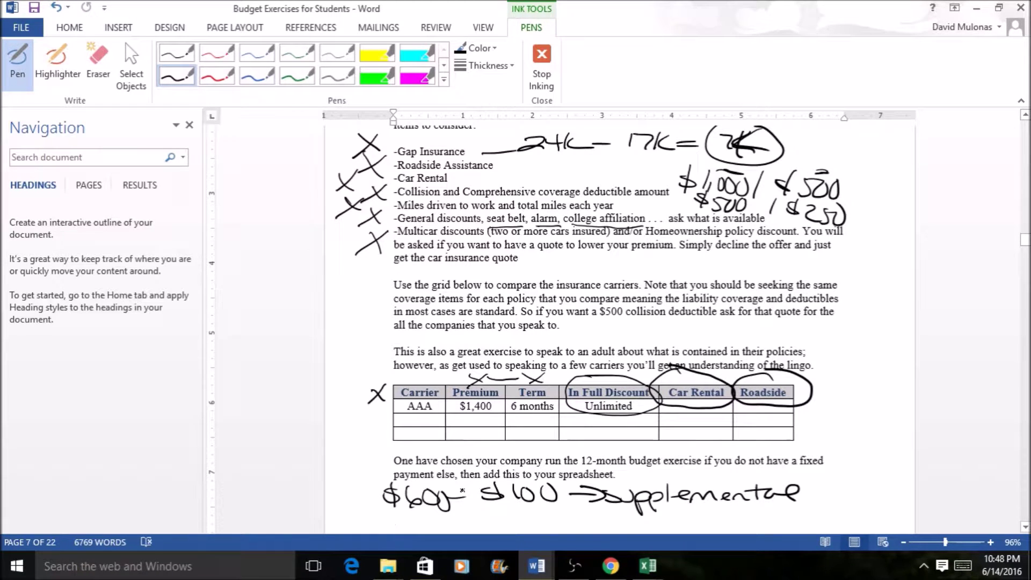
pyautogui.moveTo(462, 489); pyautogui.dragTo(476, 502)
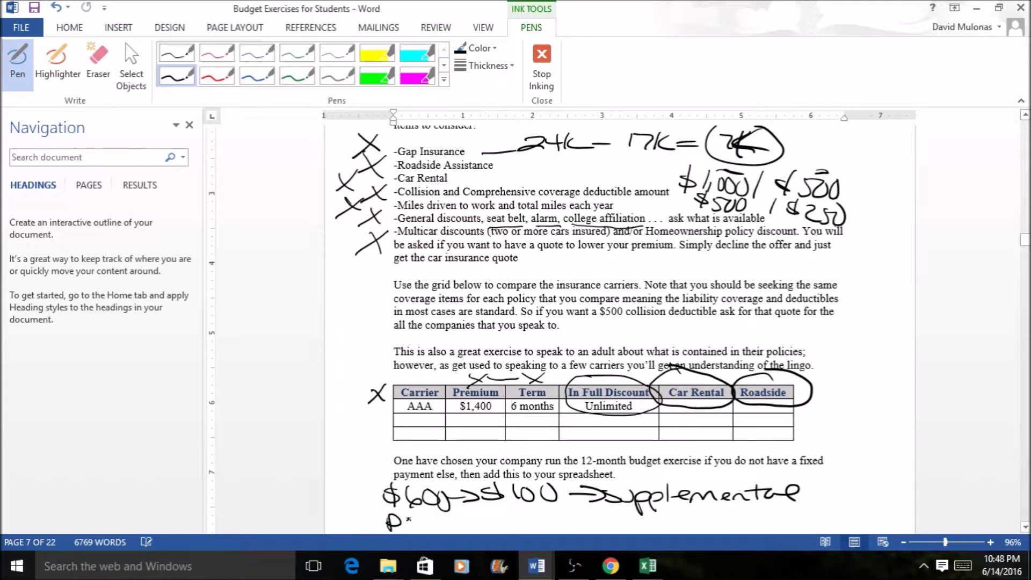
pyautogui.moveTo(414, 520)
pyautogui.mouseDown()
pyautogui.moveTo(430, 533)
pyautogui.moveTo(514, 519)
pyautogui.moveTo(532, 507)
pyautogui.moveTo(538, 523)
pyautogui.moveTo(682, 512)
pyautogui.moveTo(701, 524)
pyautogui.moveTo(717, 508)
pyautogui.moveTo(792, 516)
pyautogui.moveTo(871, 503)
pyautogui.mouseUp()
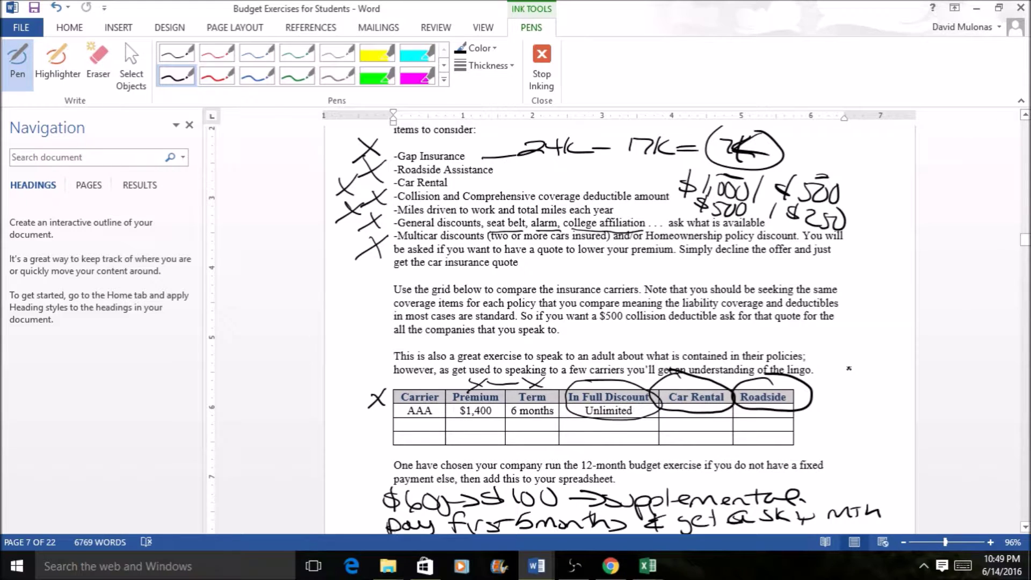
pyautogui.moveTo(850, 359)
pyautogui.mouseDown()
pyautogui.moveTo(848, 384)
pyautogui.moveTo(870, 383)
pyautogui.moveTo(832, 382)
pyautogui.moveTo(886, 395)
pyautogui.moveTo(809, 429)
pyautogui.moveTo(856, 420)
pyautogui.mouseUp()
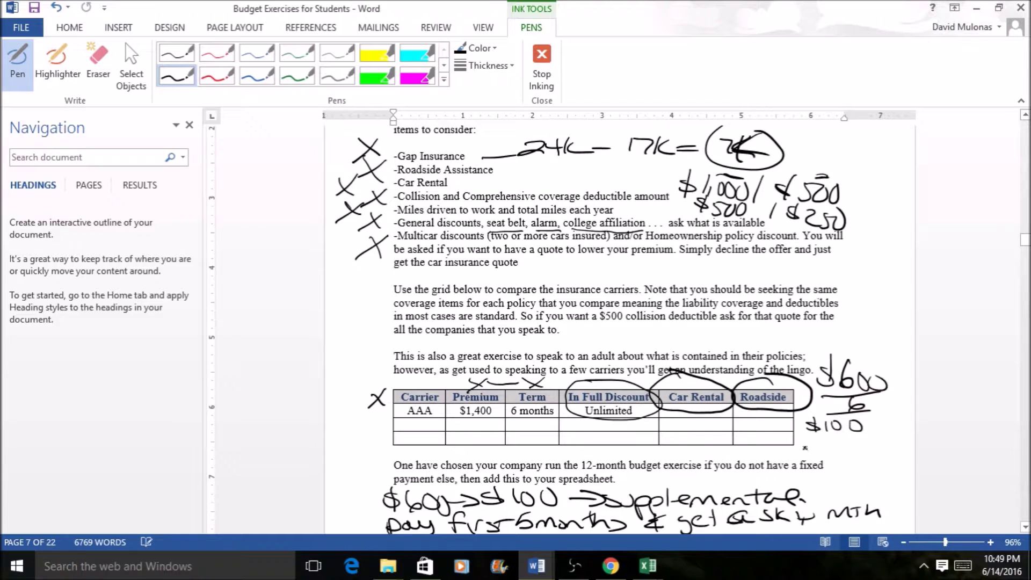
# Ink the payment working under the $100 result beside the table, ending in $120.
pyautogui.moveTo(804, 444)
pyautogui.mouseDown()
pyautogui.moveTo(802, 460)
pyautogui.moveTo(812, 456)
pyautogui.mouseUp()
pyautogui.moveTo(822, 452)
pyautogui.mouseDown()
pyautogui.moveTo(831, 453)
pyautogui.moveTo(783, 457)
pyautogui.mouseUp()
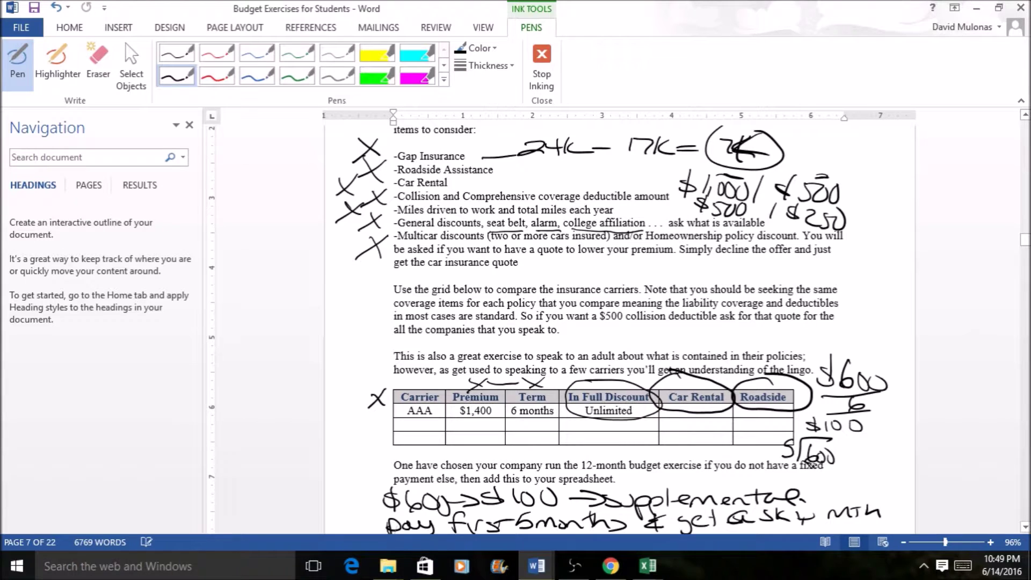
pyautogui.moveTo(806, 463)
pyautogui.mouseDown()
pyautogui.moveTo(812, 475)
pyautogui.moveTo(825, 473)
pyautogui.moveTo(805, 486)
pyautogui.moveTo(825, 485)
pyautogui.mouseUp()
pyautogui.moveTo(832, 437); pyautogui.dragTo(843, 438)
pyautogui.moveTo(871, 445)
pyautogui.mouseDown()
pyautogui.moveTo(855, 459)
pyautogui.moveTo(872, 460)
pyautogui.mouseUp()
pyautogui.moveTo(875, 450); pyautogui.dragTo(884, 453)
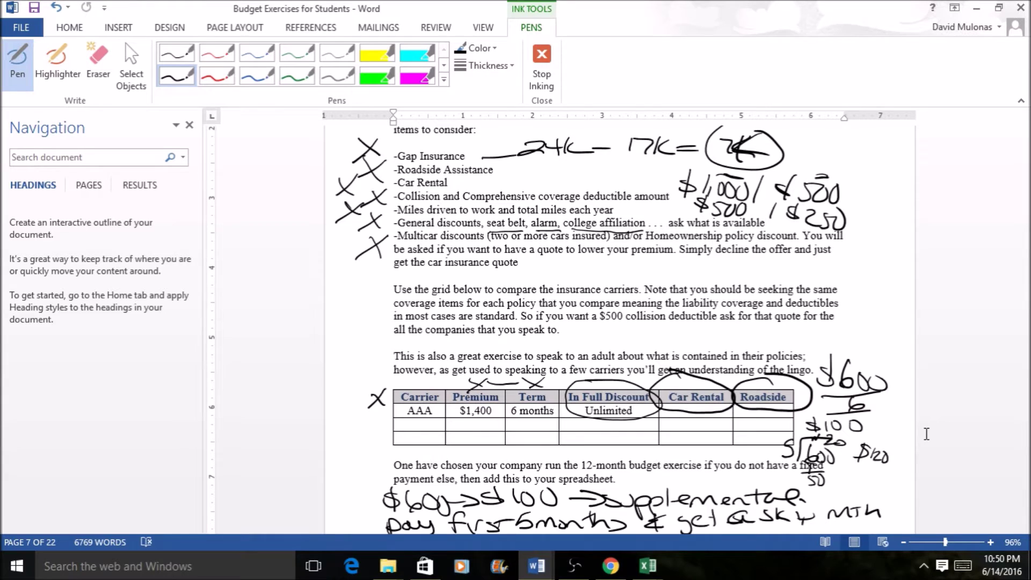
# Scroll to page 8's 'Filling out the Budget, Exercise 7, The Grocery Bill' heading.
pyautogui.scroll(-10, 926, 433)
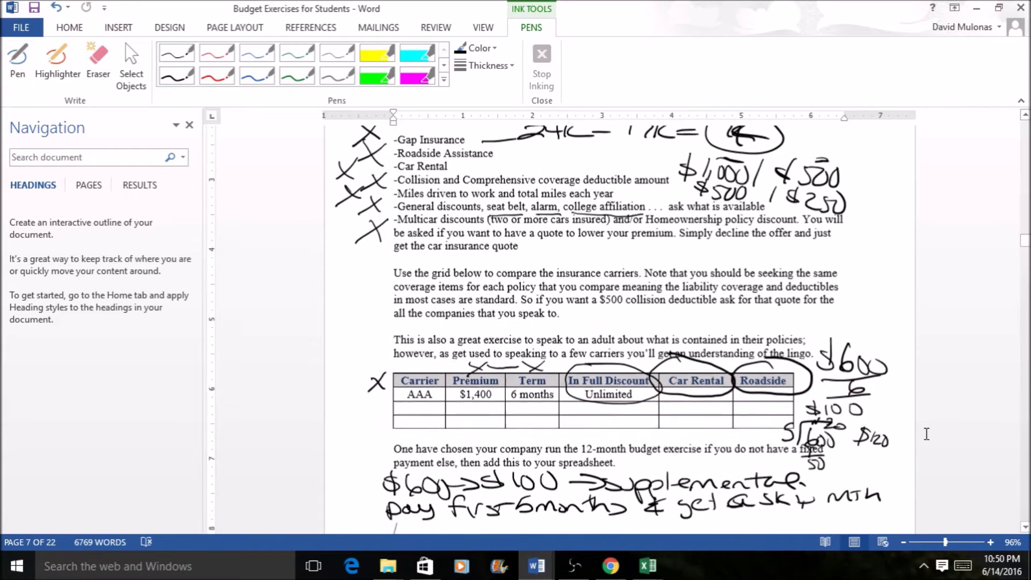
pyautogui.scroll(-15, 926, 434)
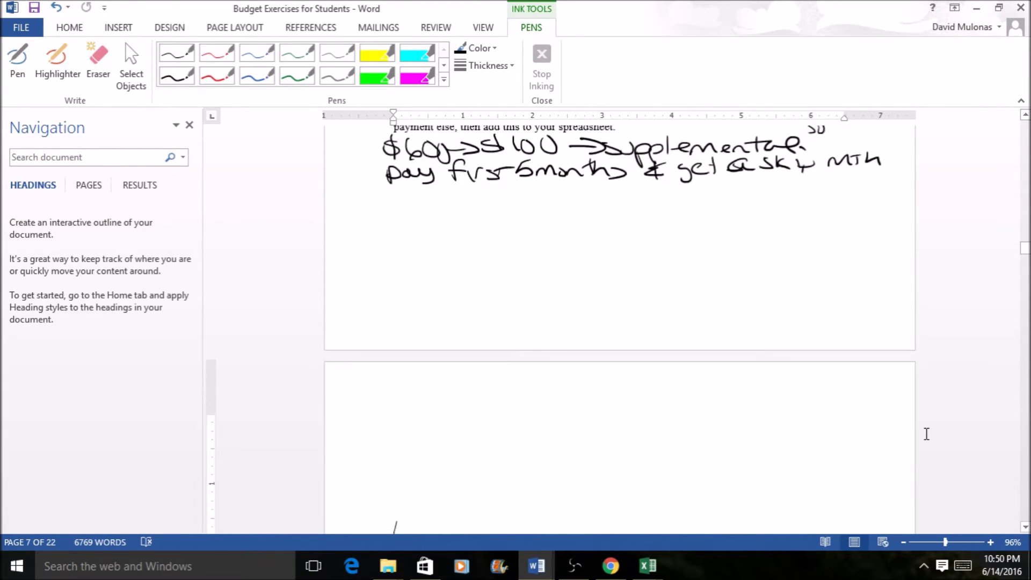
pyautogui.scroll(-3, 926, 434)
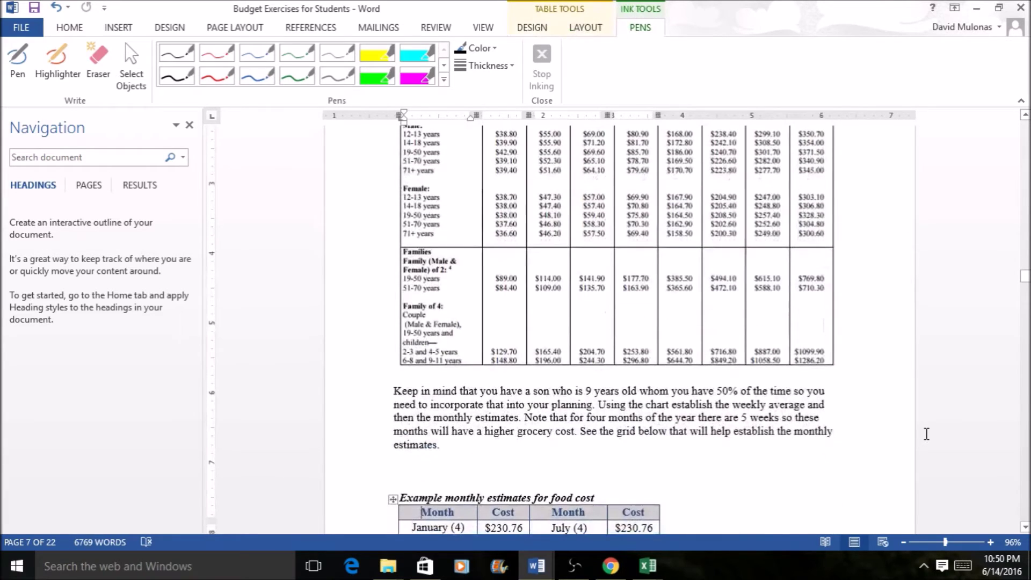
pyautogui.scroll(12, 927, 434)
pyautogui.scroll(2, 926, 434)
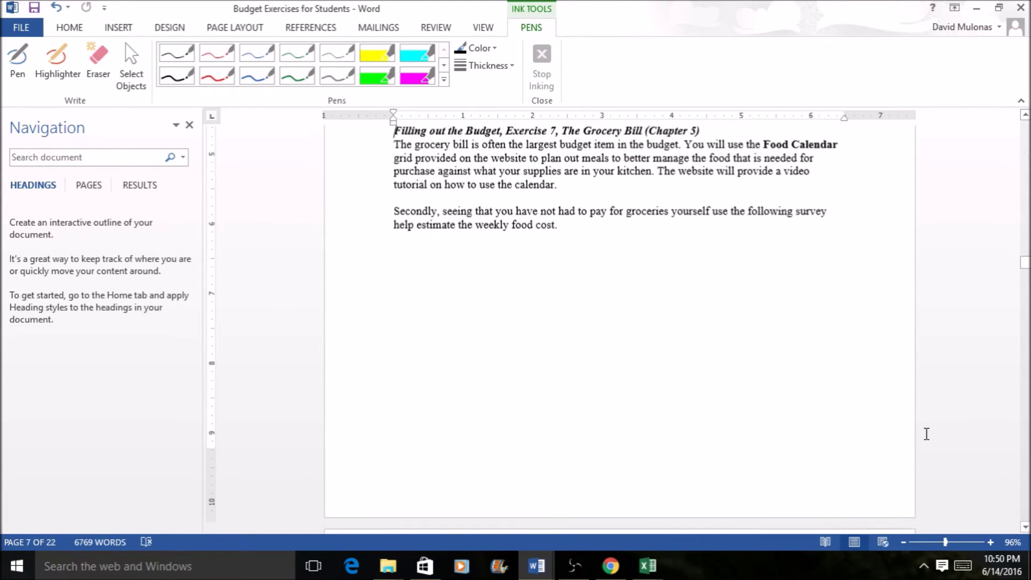